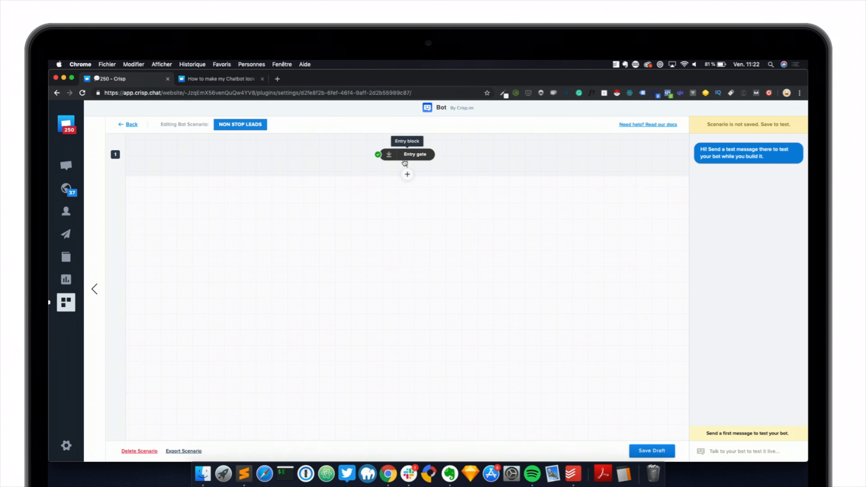
Add a User Message Matches event block below the entry gate, with message pattern * and origin Chat
left_click(408, 176)
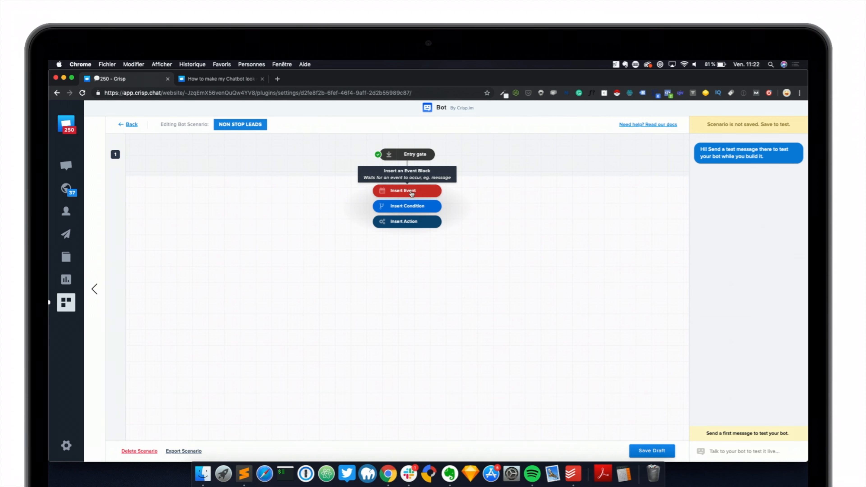
left_click(411, 193)
left_click(372, 272)
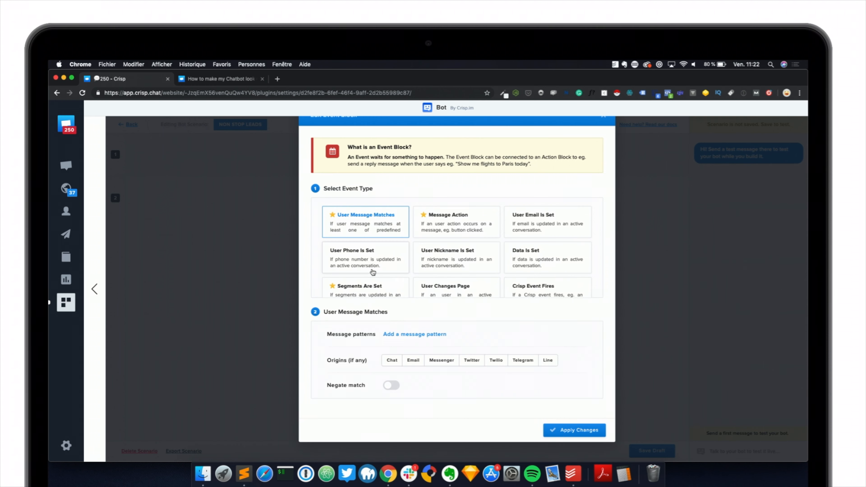
left_click(404, 337)
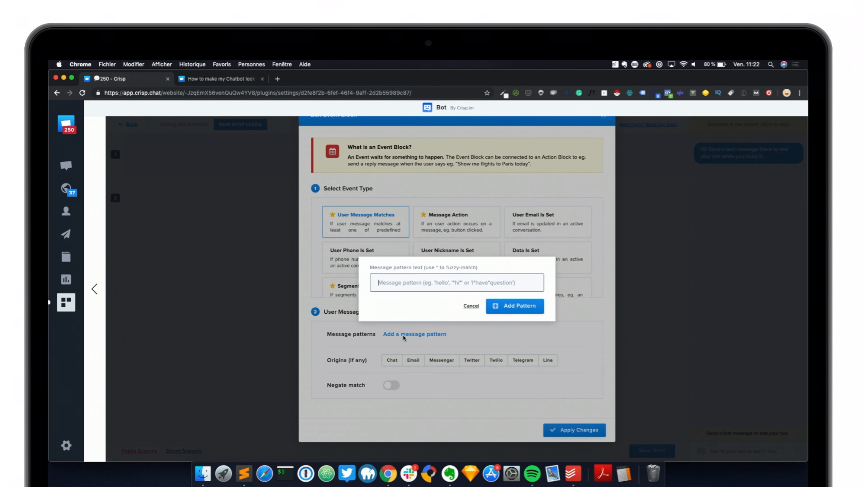
type("*")
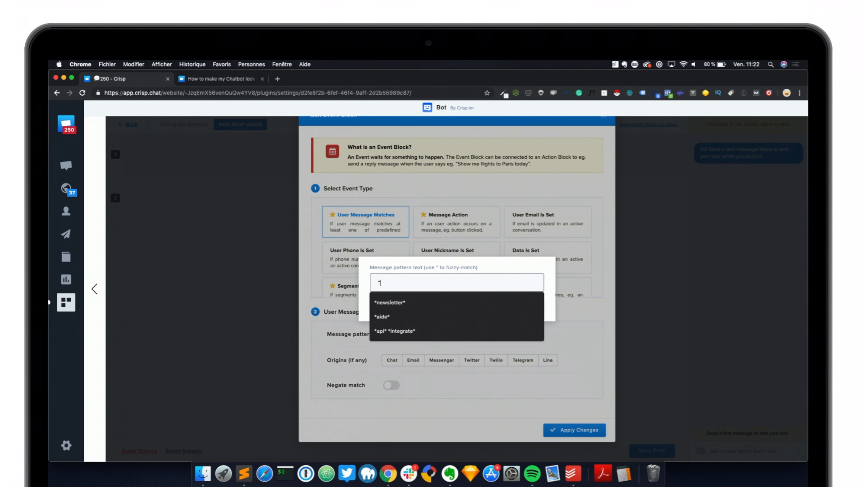
left_click(511, 267)
left_click(515, 306)
left_click(392, 361)
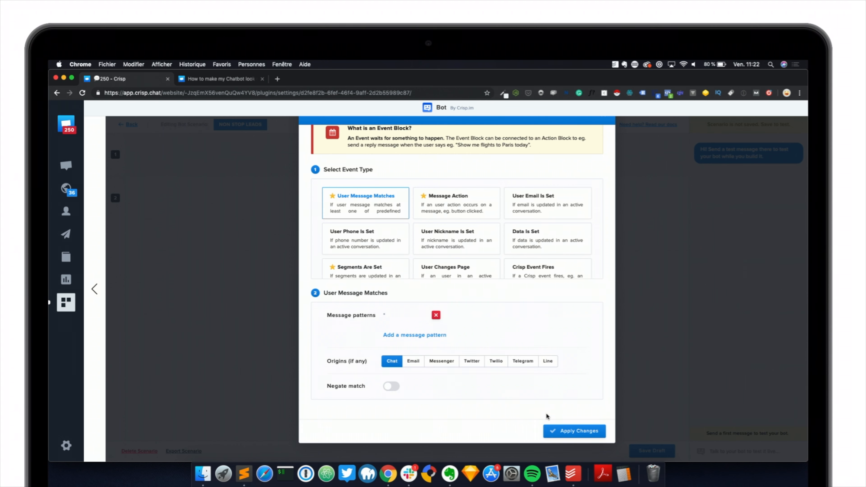
left_click(578, 432)
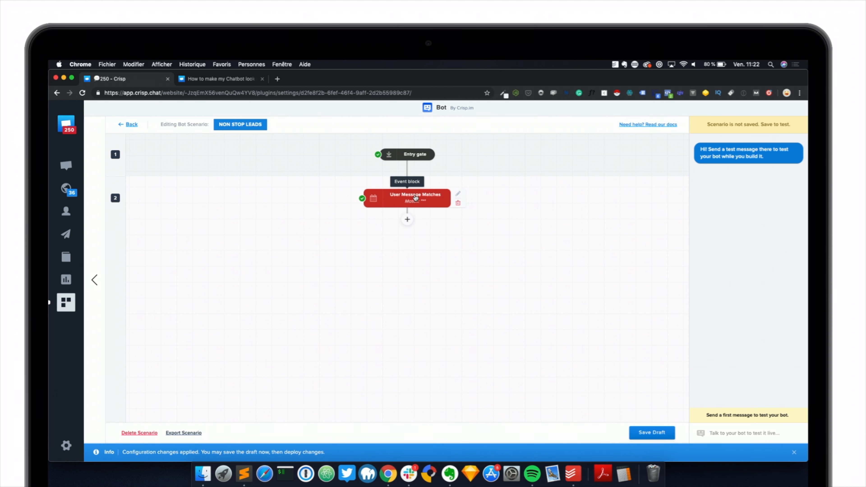
Add a Check Website Availability condition block below the message event, with availability set to Away
left_click(408, 220)
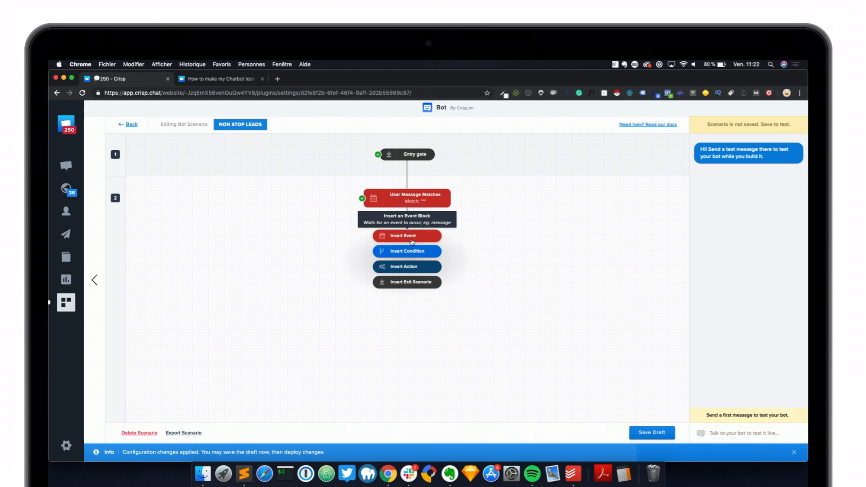
left_click(414, 252)
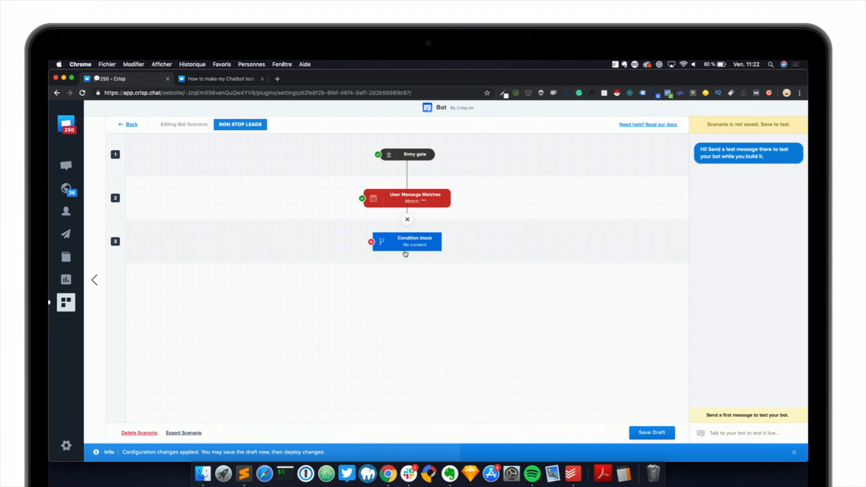
scroll(524, 280, "down", 5)
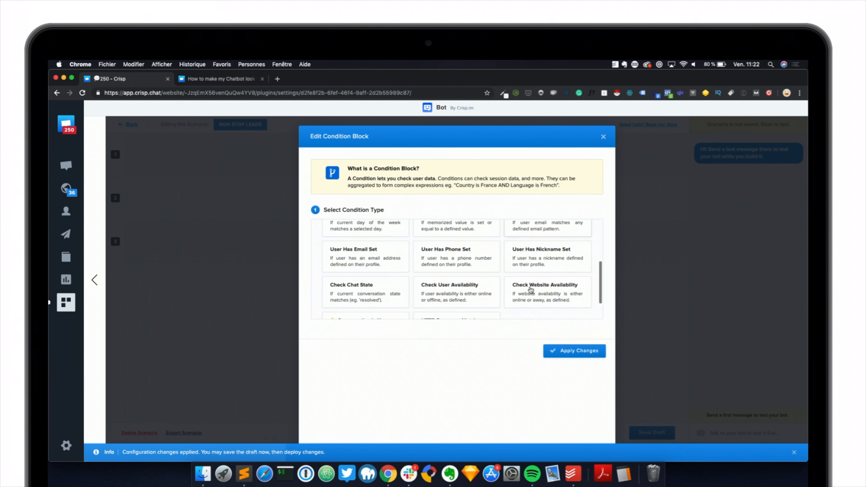
left_click(547, 262)
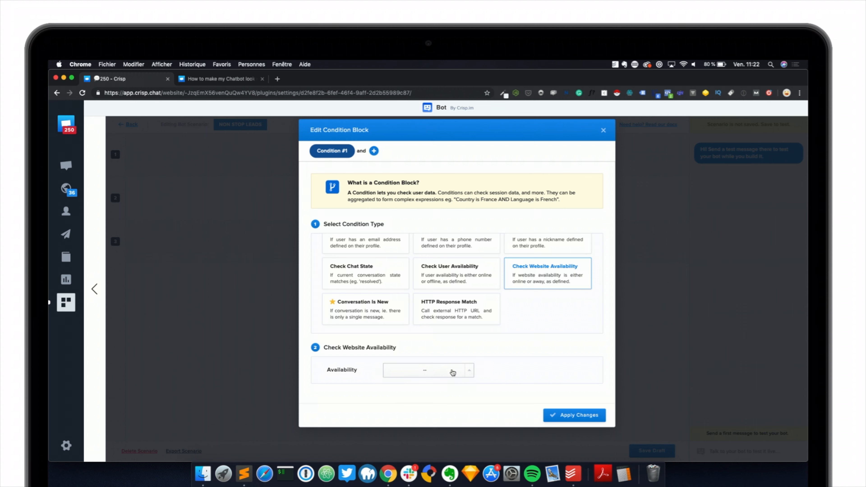
left_click(452, 372)
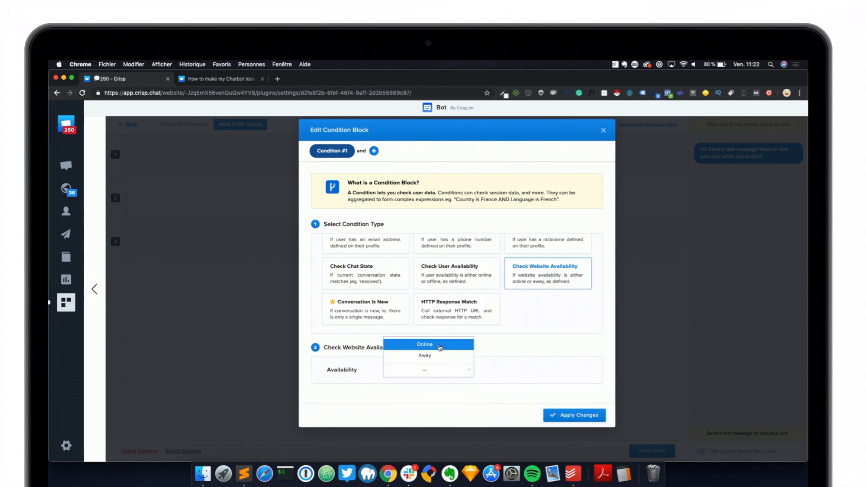
left_click(438, 357)
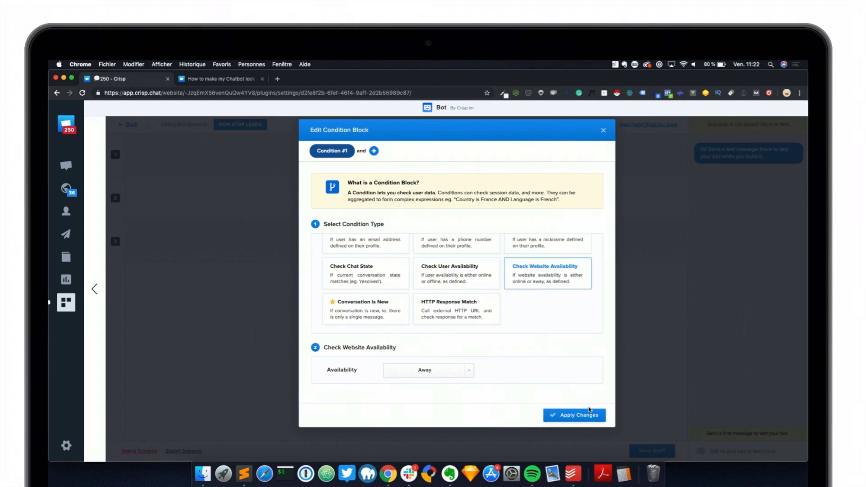
left_click(579, 416)
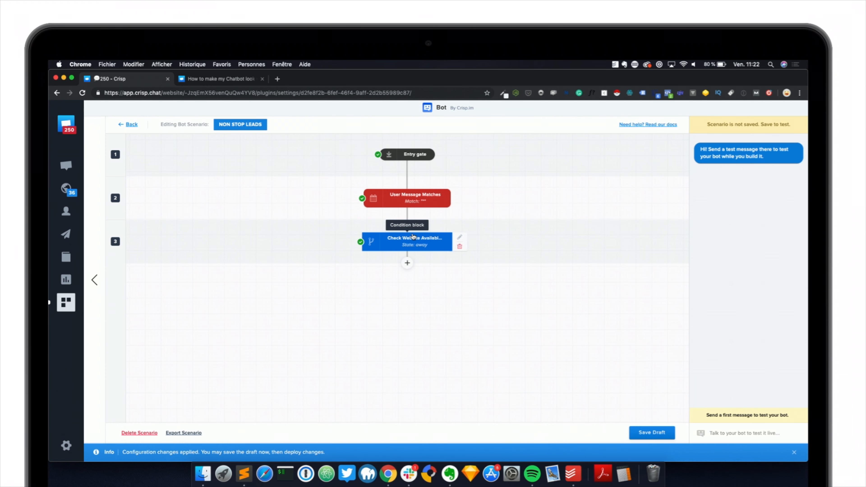
Add a Day Of The Week Matches condition block below the availability check, covering Monday through Friday
left_click(408, 264)
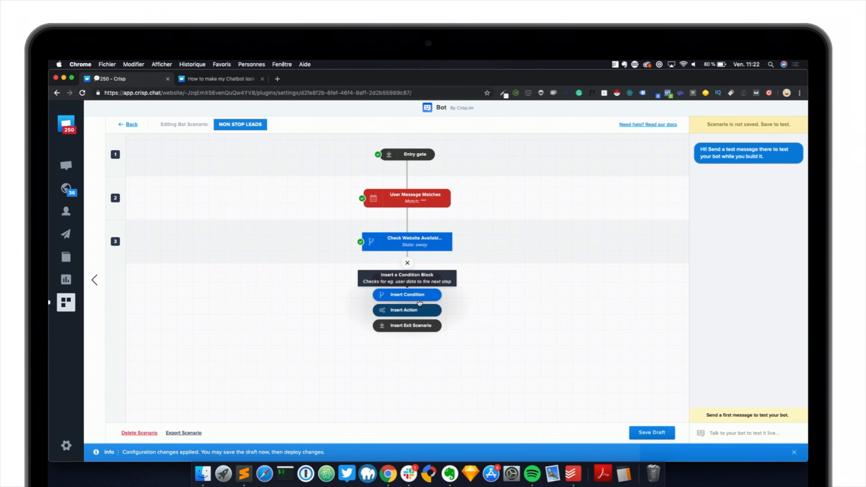
left_click(413, 297)
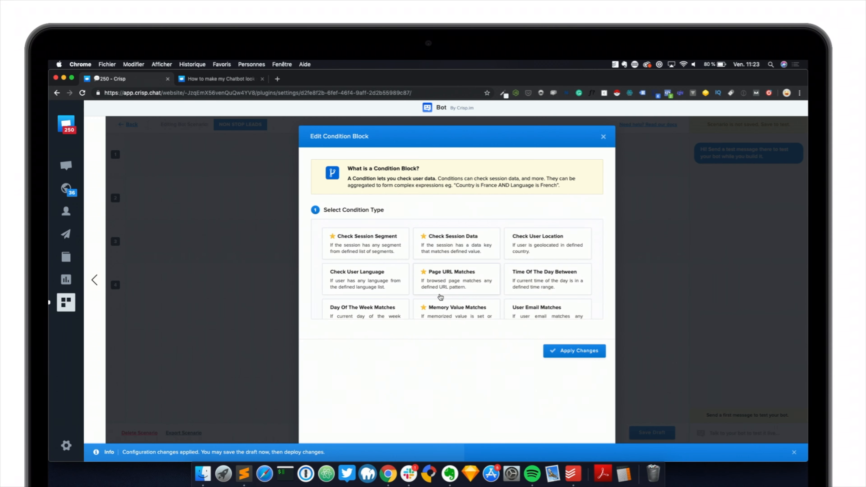
scroll(440, 297, "down", 5)
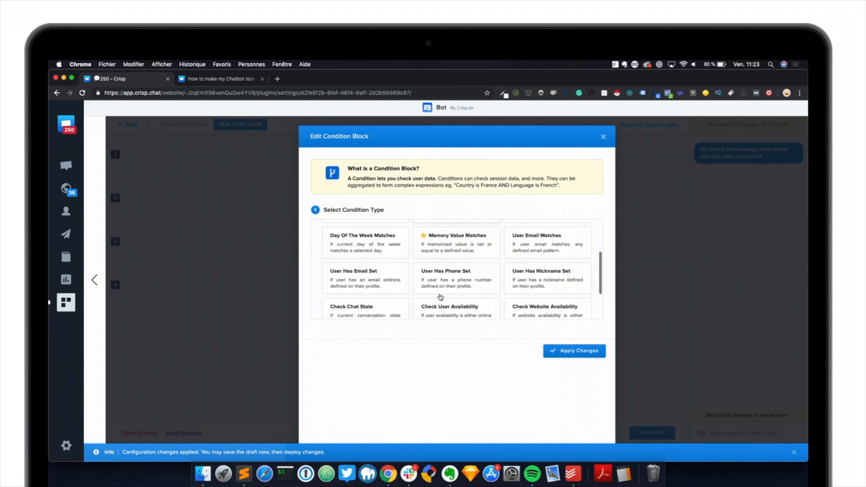
scroll(441, 297, "up", 3)
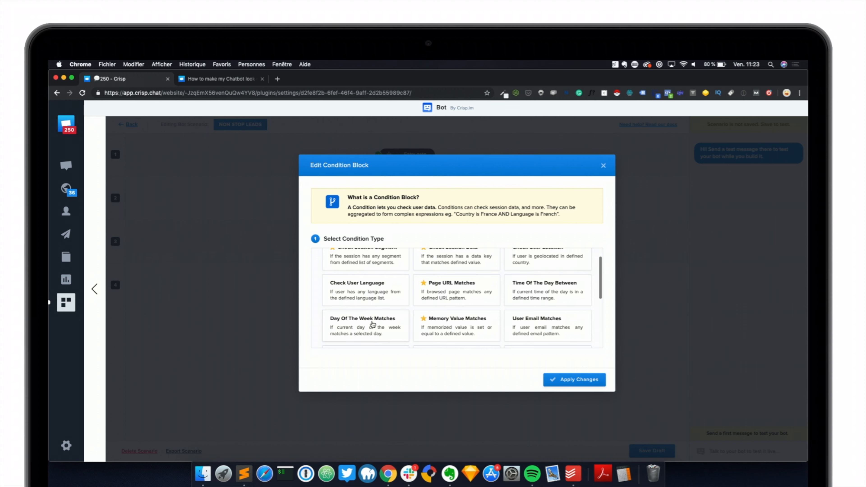
left_click(372, 324)
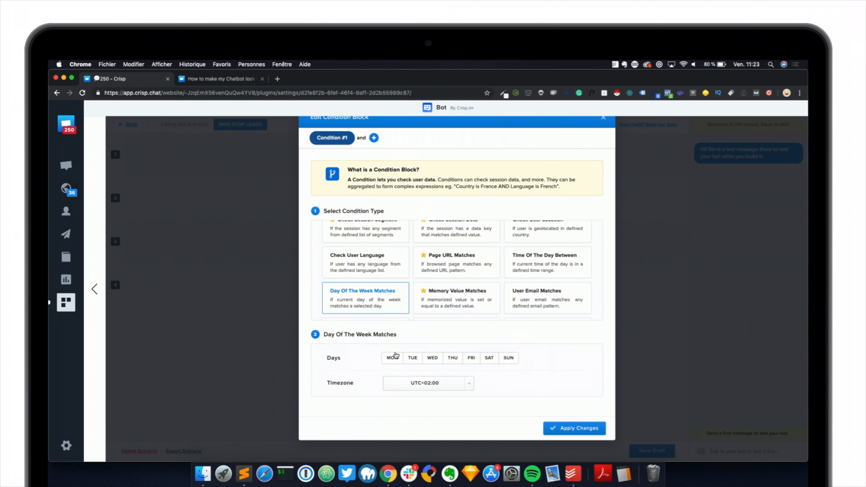
left_click(392, 360)
left_click(413, 359)
left_click(432, 360)
left_click(450, 360)
left_click(470, 360)
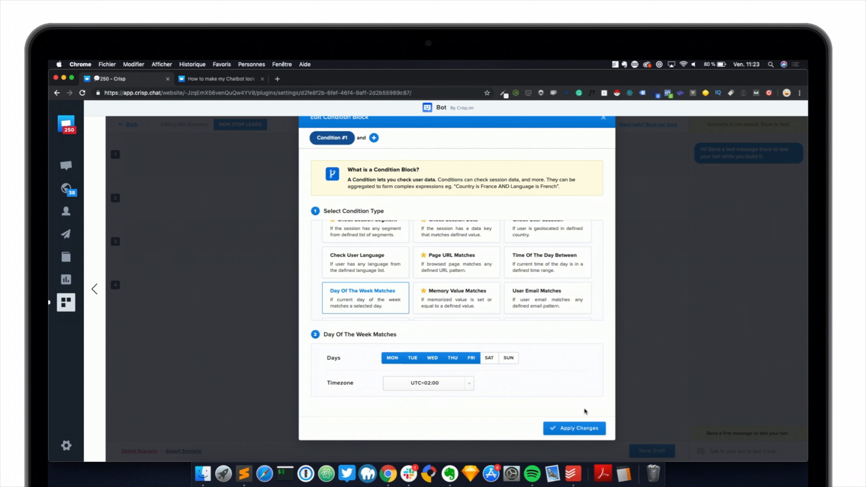
left_click(579, 431)
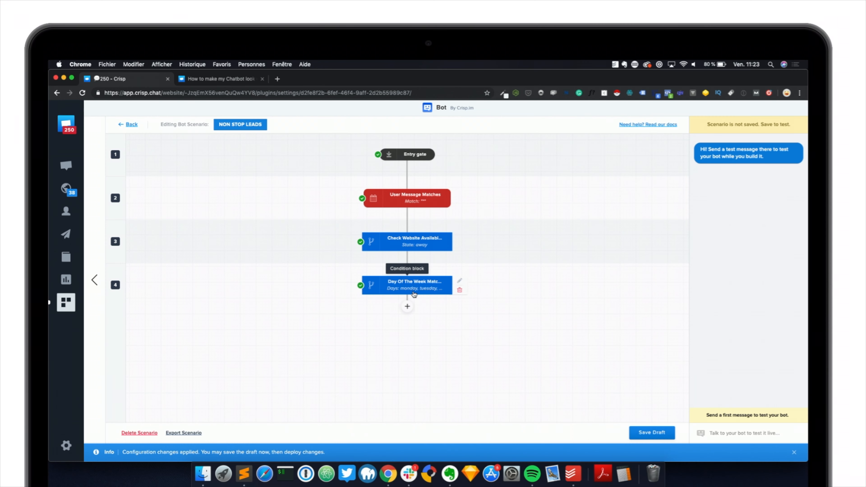
Add a Time Of The Day Between condition block below the weekday condition, starting at 19:00 and ending at 09:00
left_click(408, 306)
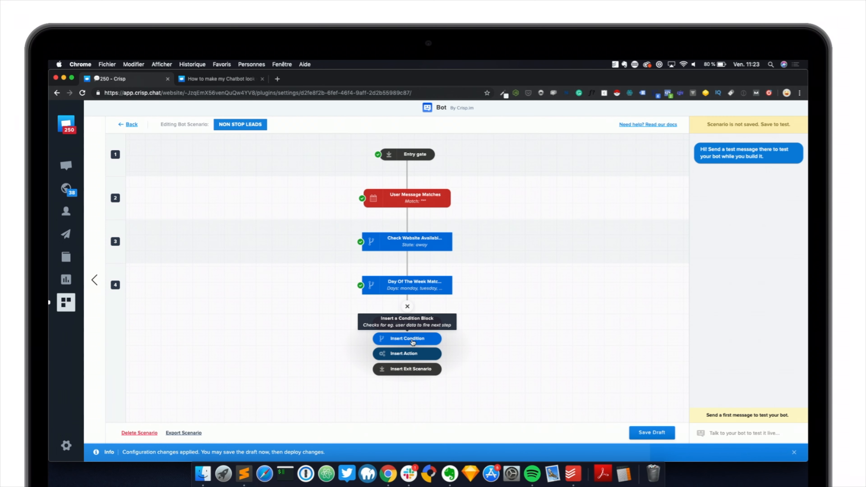
left_click(412, 341)
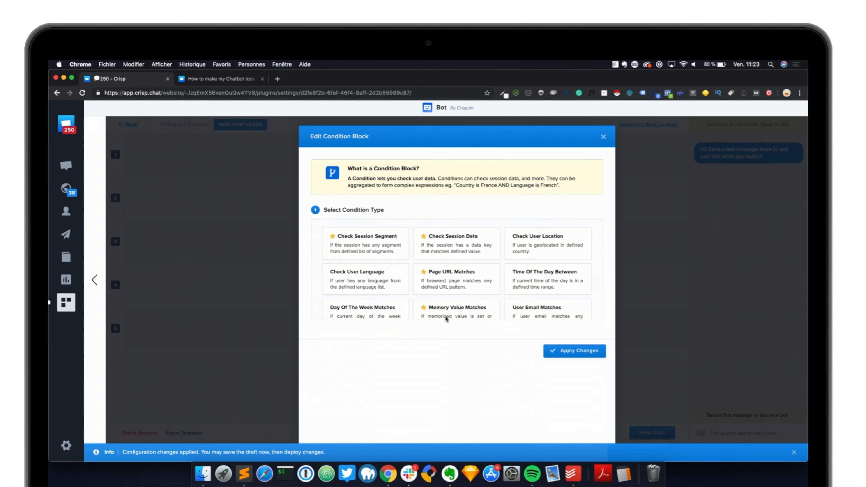
left_click(553, 279)
scroll(478, 382, "down", 1)
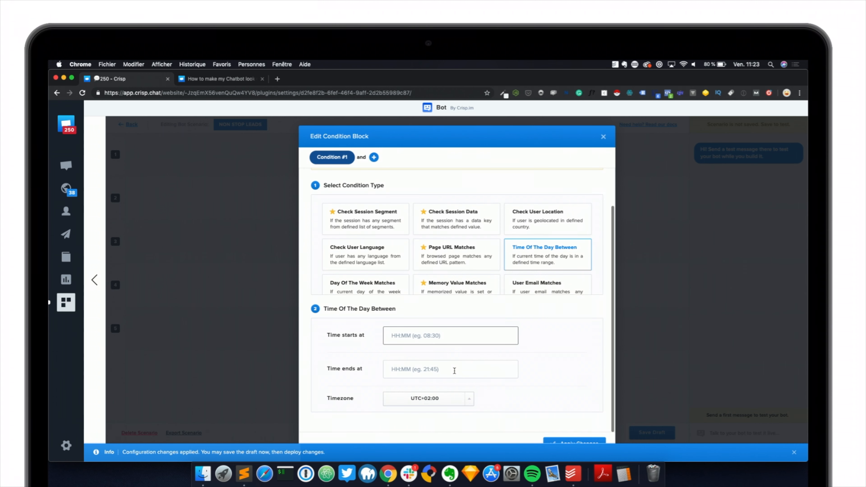
scroll(456, 374, "down", 1)
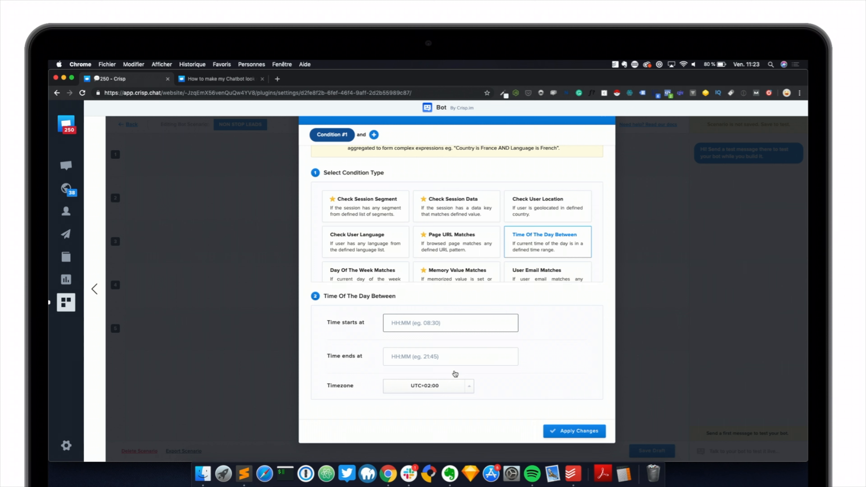
type("19:00")
left_click(439, 357)
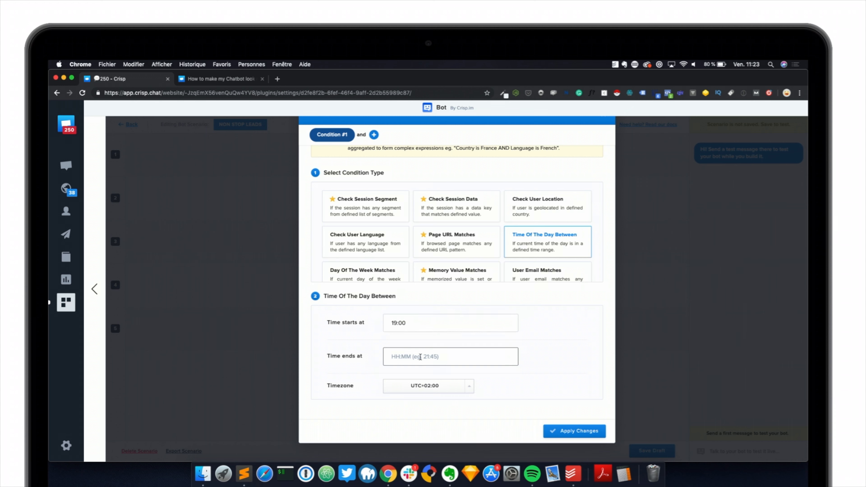
type("9:00")
left_click(572, 432)
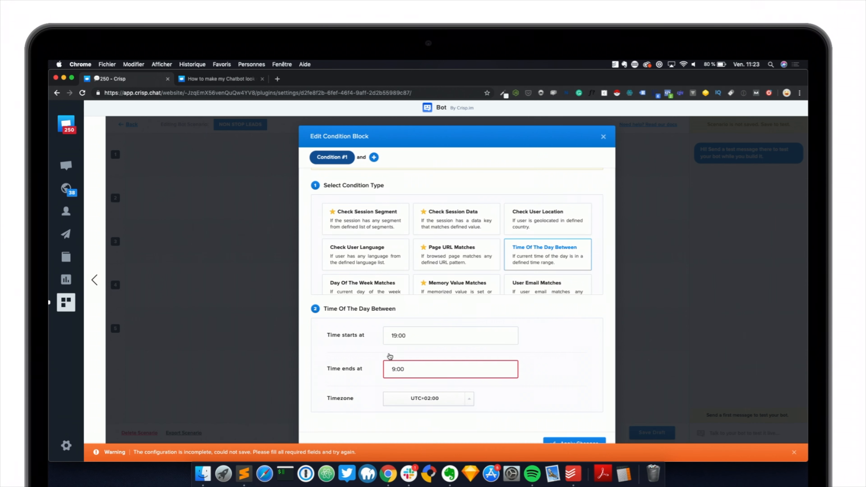
left_click(393, 369)
type("0")
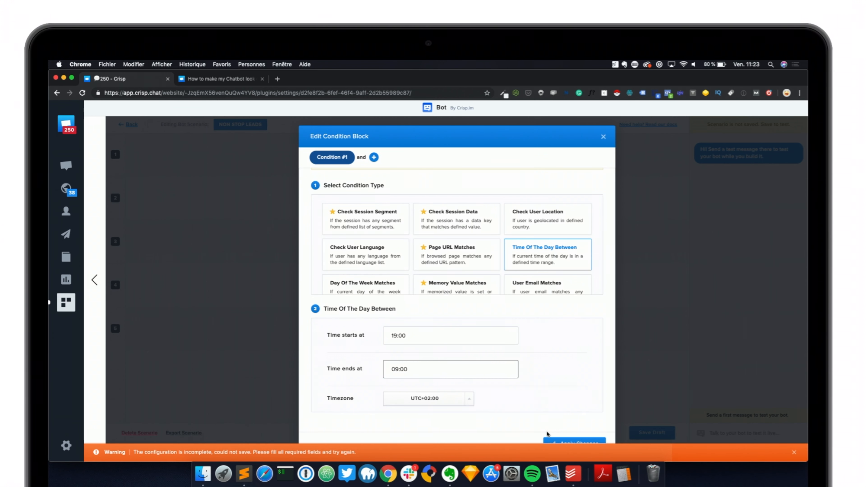
left_click(558, 442)
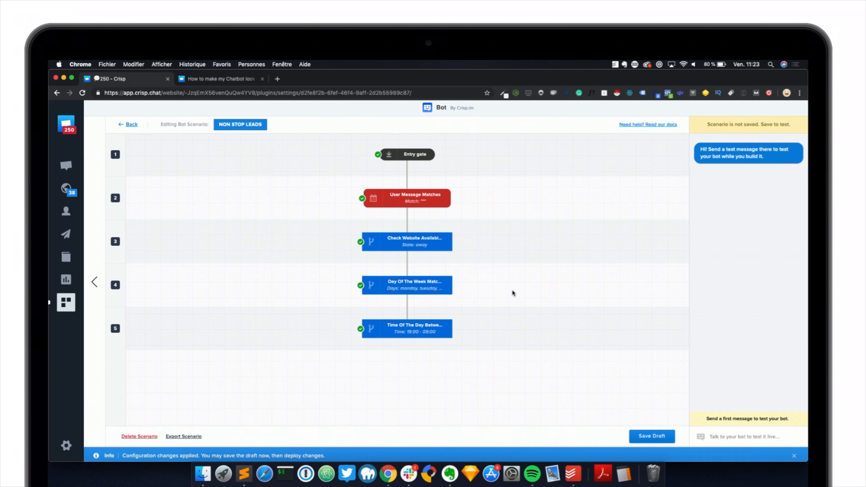
Add a Show Compose action block below the time condition, with a duration of 2 seconds
left_click(408, 350)
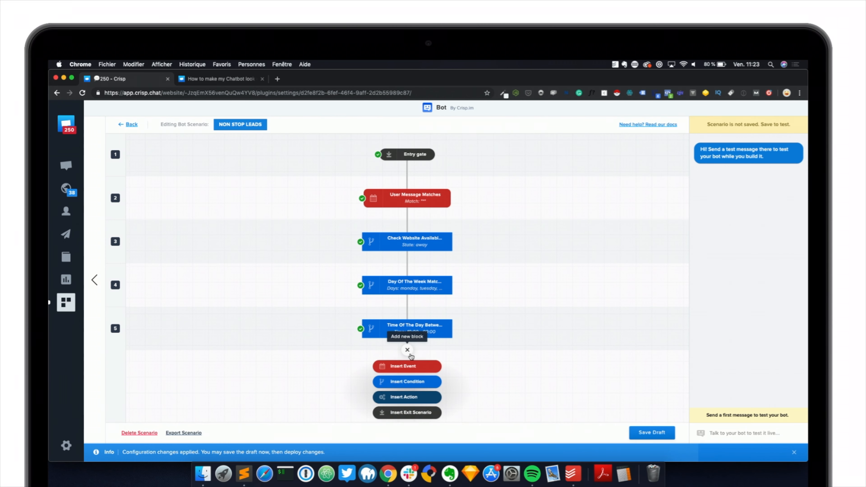
left_click(411, 398)
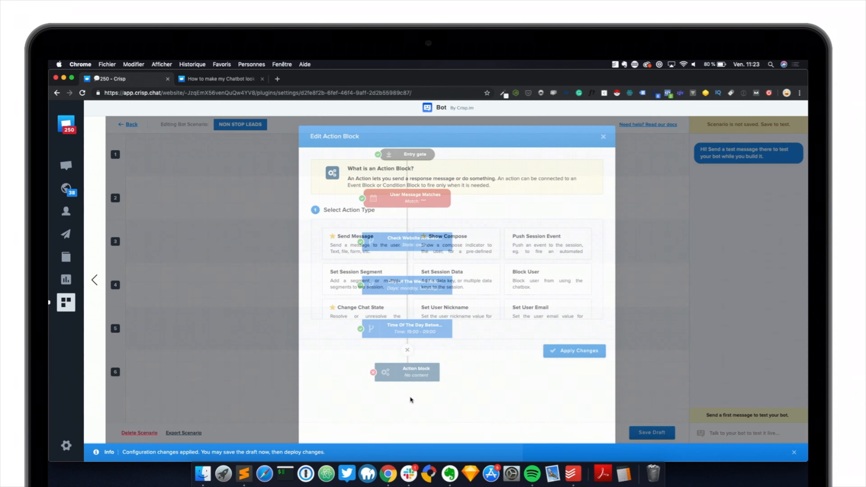
left_click(452, 248)
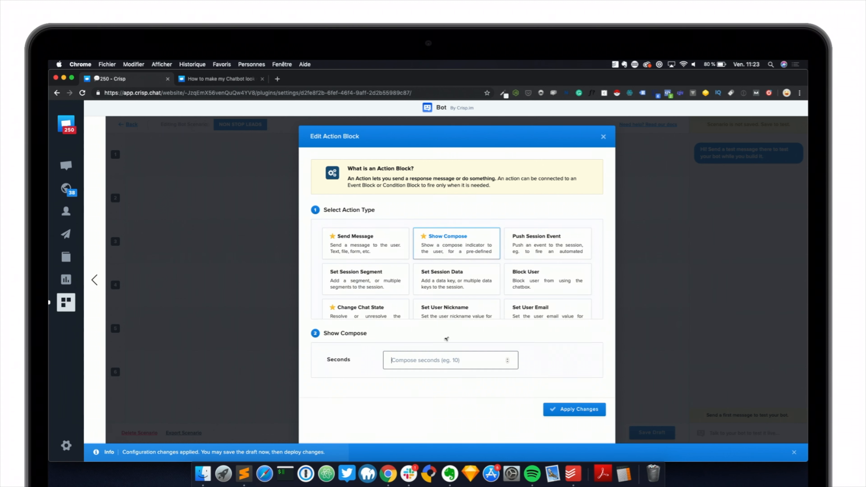
left_click(432, 363)
type("2")
left_click(572, 409)
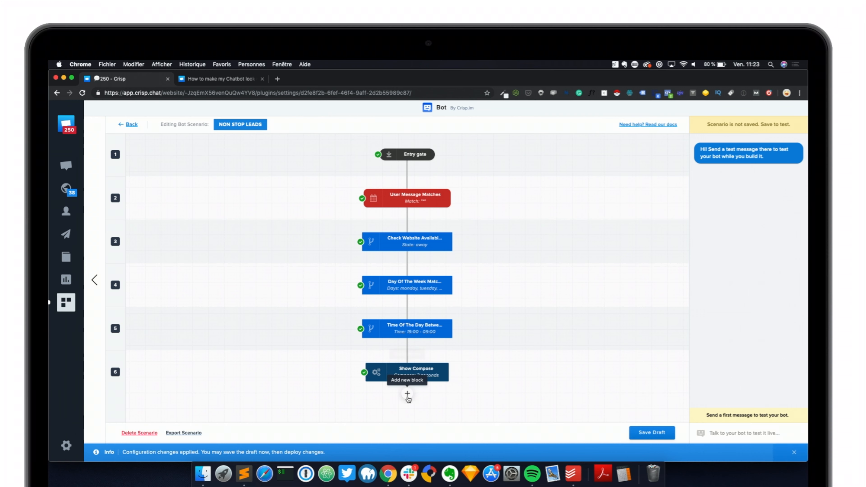
Insert a Send Message action block below the Show Compose block, with the type Text message
left_click(408, 395)
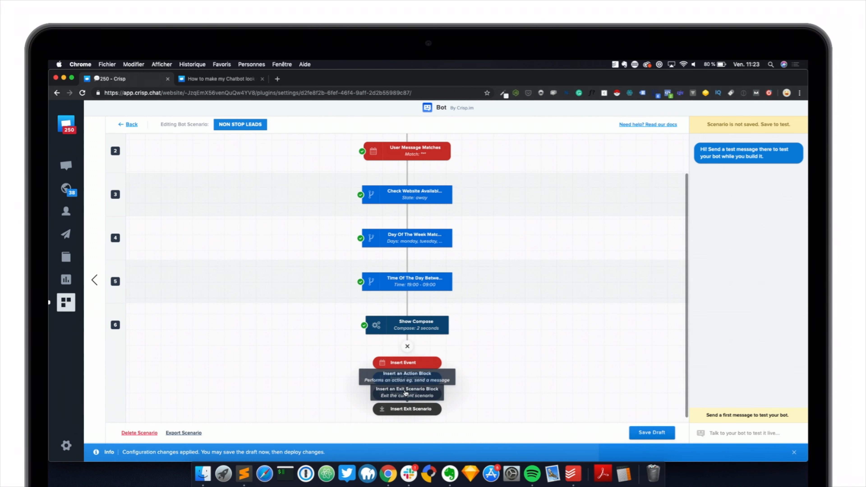
left_click(406, 396)
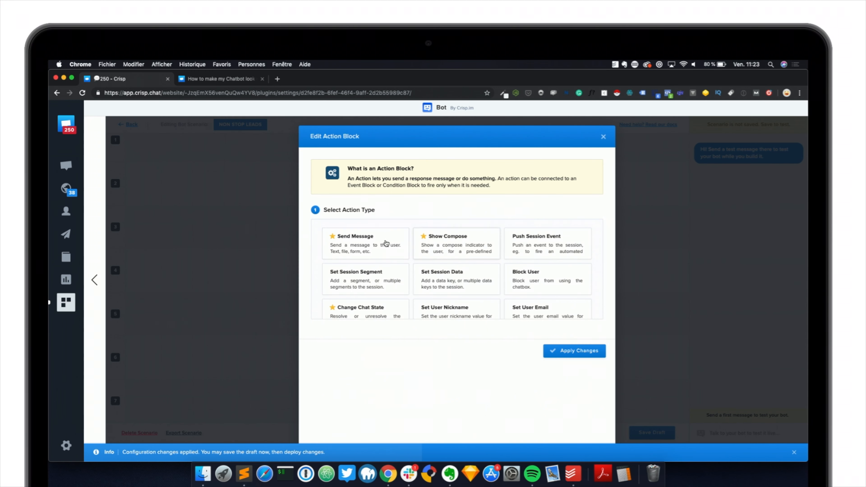
left_click(375, 245)
left_click(413, 355)
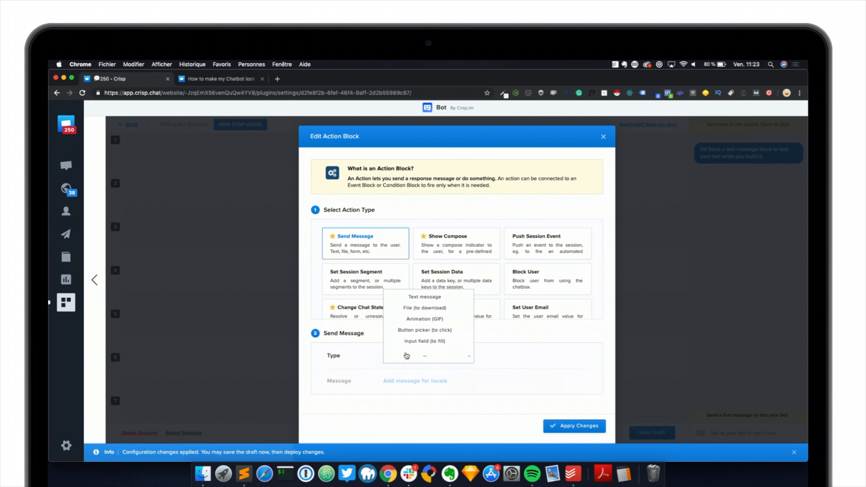
left_click(422, 297)
Set the default-locale message to "Hey! I'm Crispy, the team isn't available at the moment but leave us your email and we will get back to you"
left_click(424, 373)
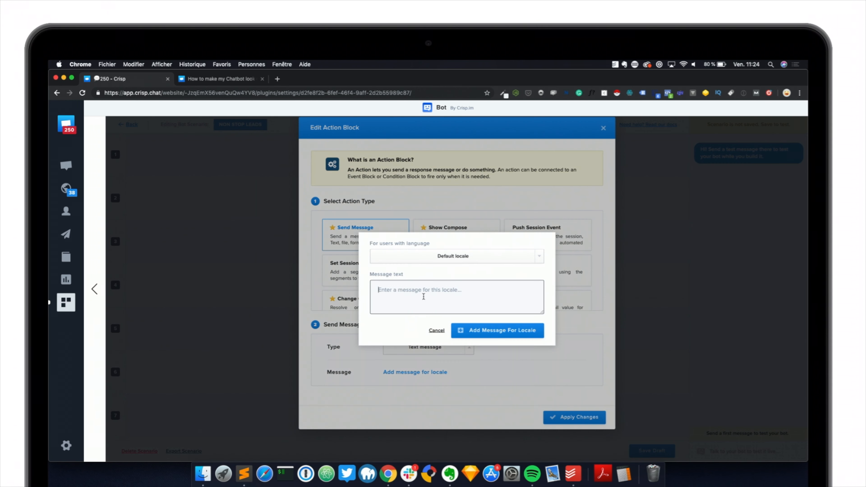
type("Hey")
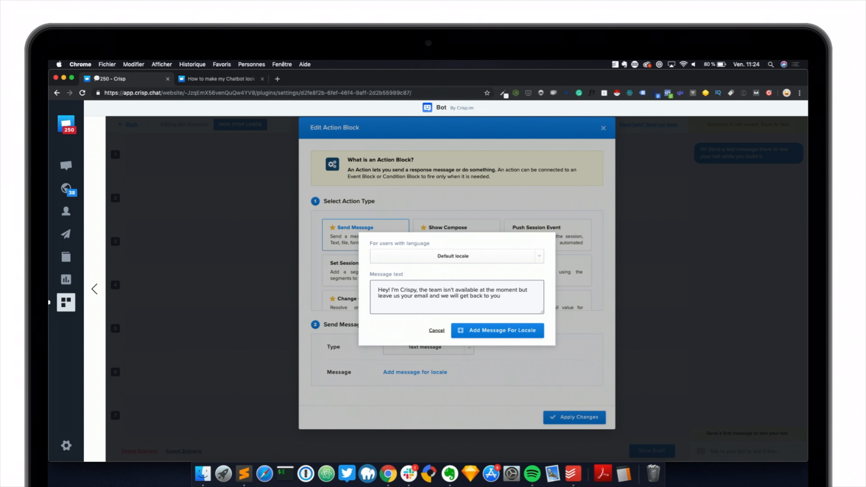
left_click(504, 339)
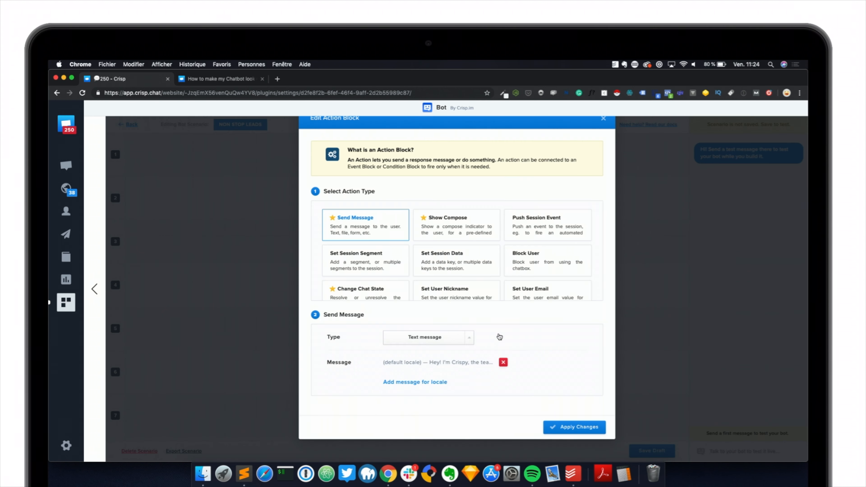
left_click(579, 429)
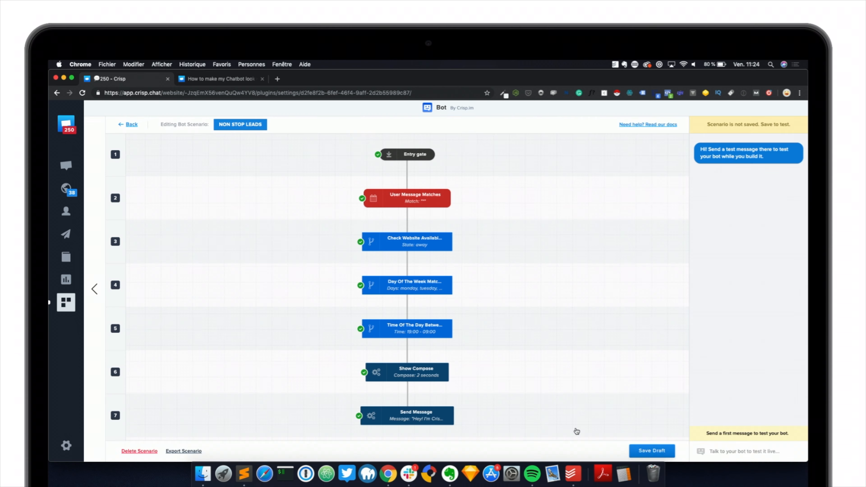
Insert a second Send Message action block below the text message, with the type Input field (to fill)
scroll(407, 393, "down", 1)
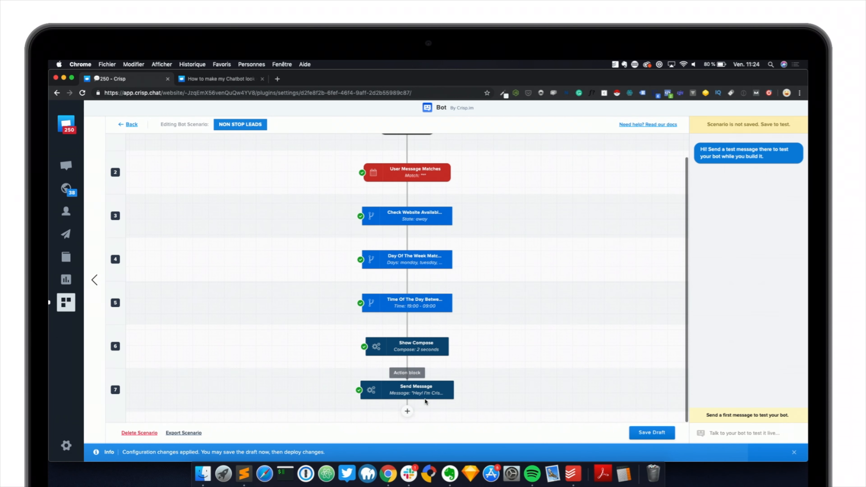
scroll(408, 416, "down", 2)
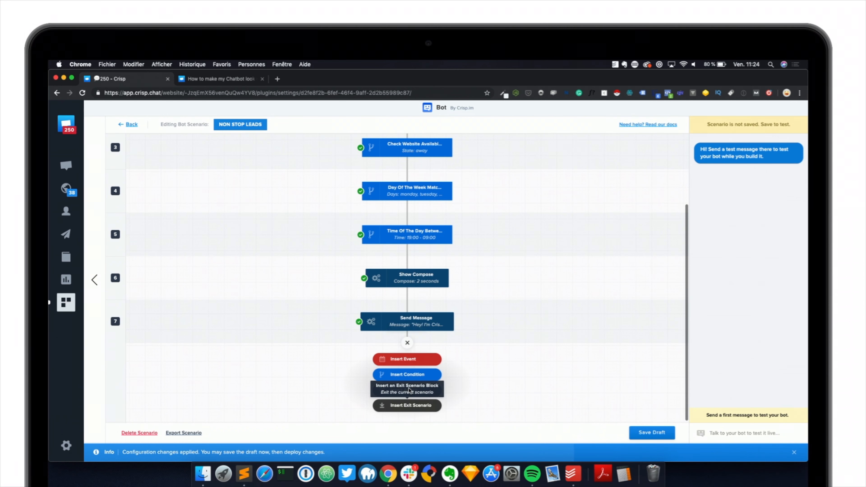
left_click(406, 389)
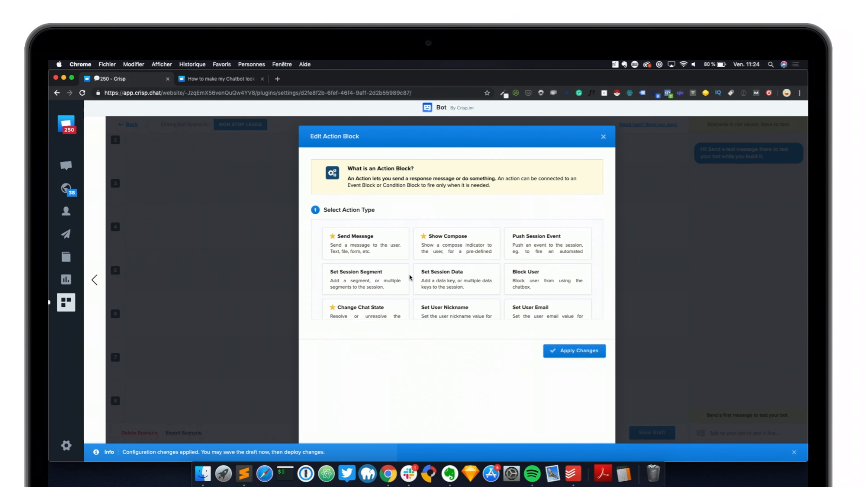
left_click(371, 241)
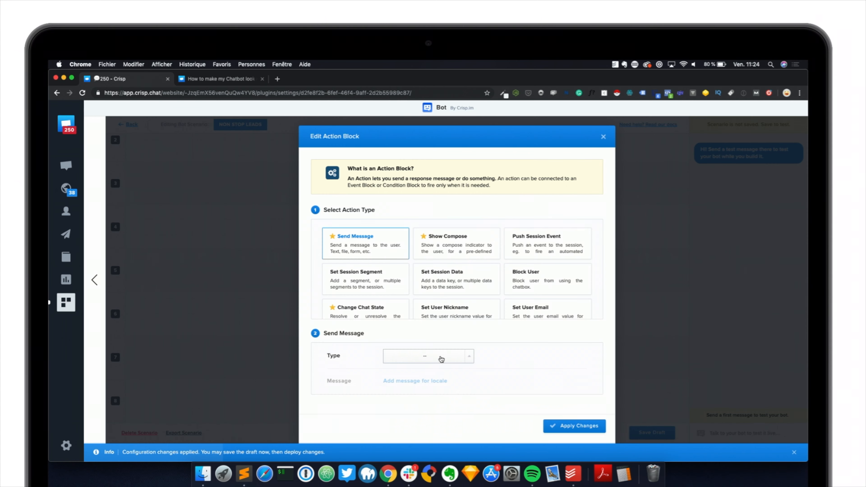
left_click(443, 349)
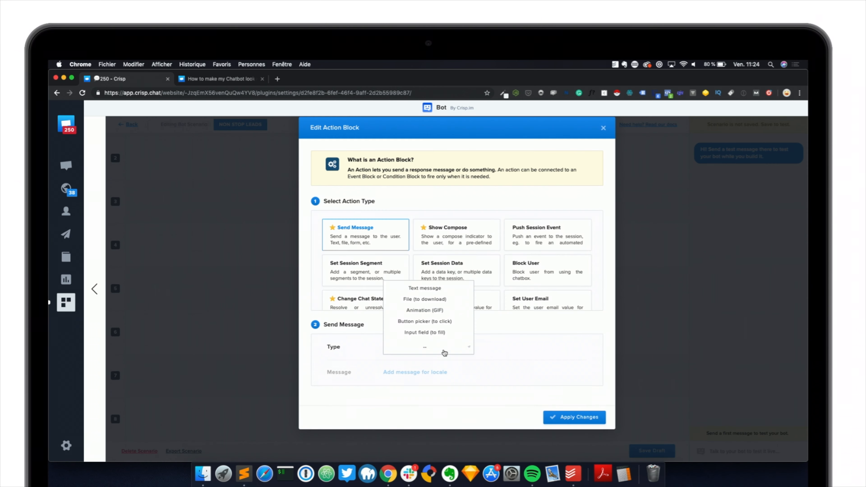
left_click(427, 335)
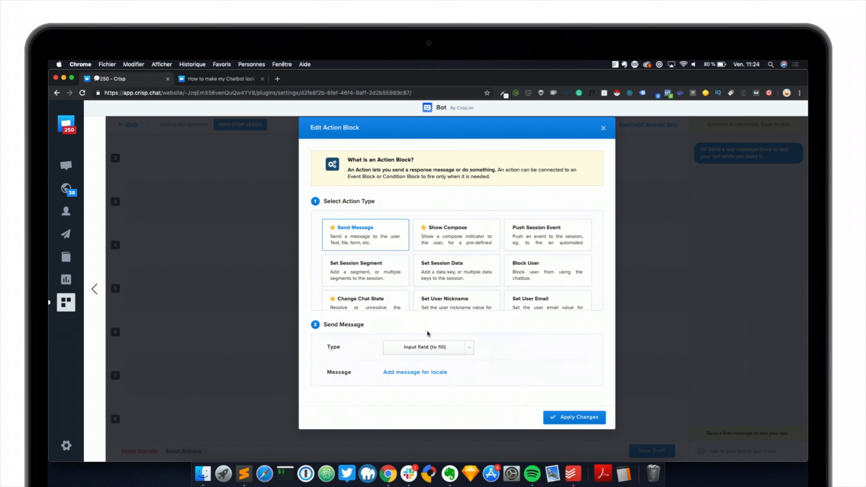
Add a message with identifier email, explain text "Please give us your email so that we can get back to you" and a sample email placeholder
left_click(418, 375)
type("email")
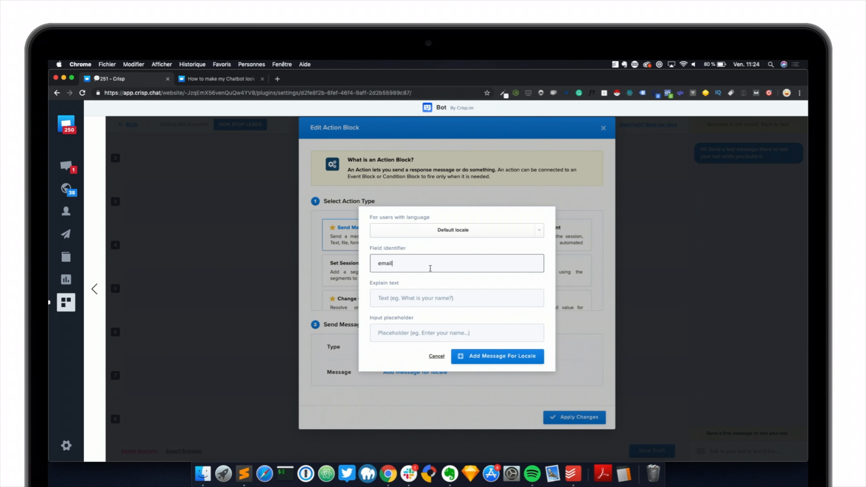
key("Tab")
type("P")
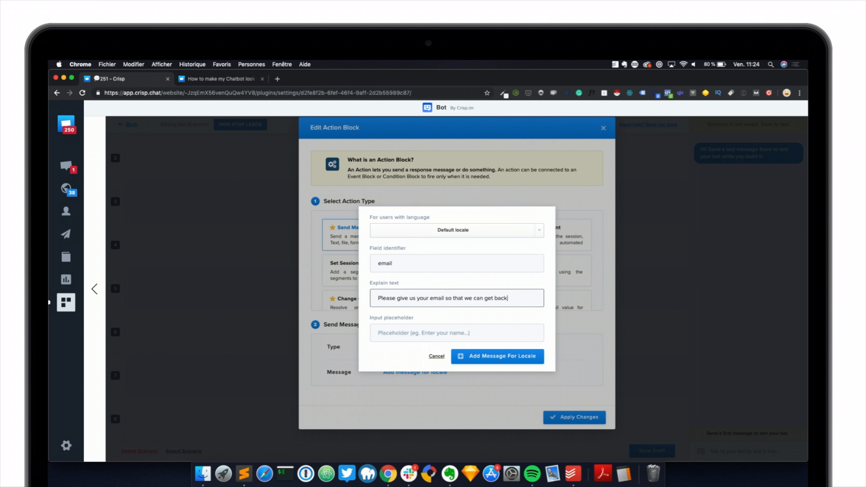
key("Tab")
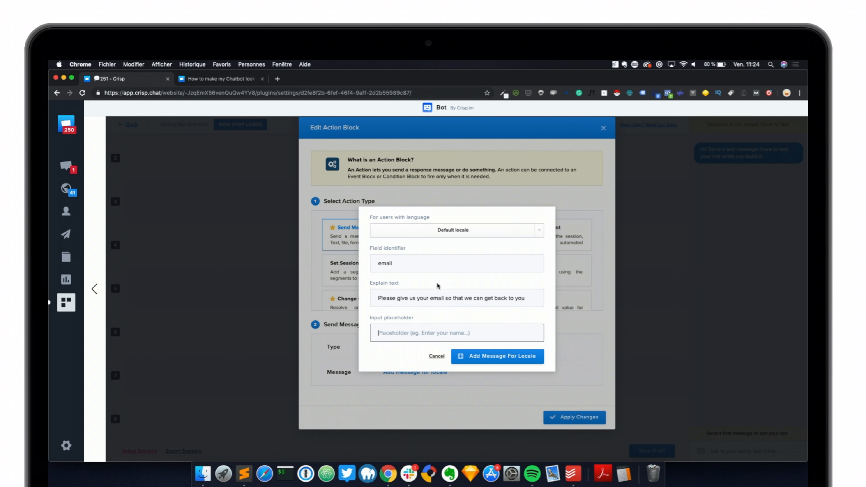
type("youremail@example.com")
left_click(496, 356)
left_click(569, 427)
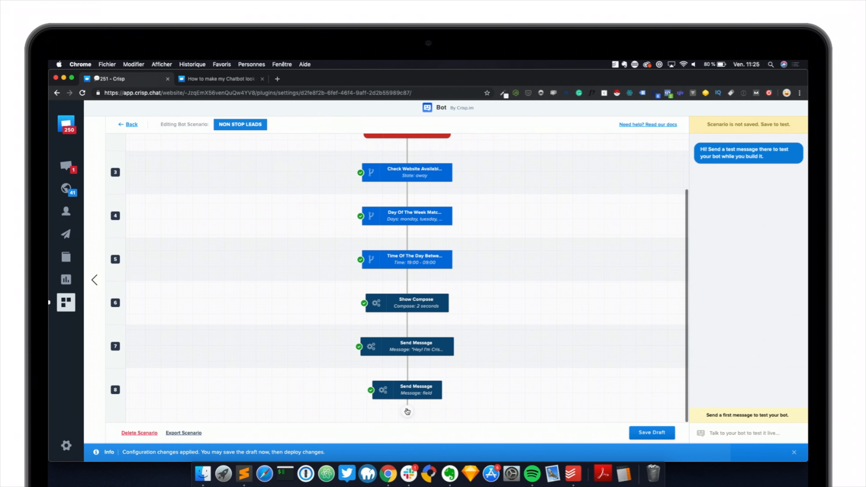
Add a Message Action event block below the input-field message, with type Field Fill, match * and memory key email
left_click(408, 421)
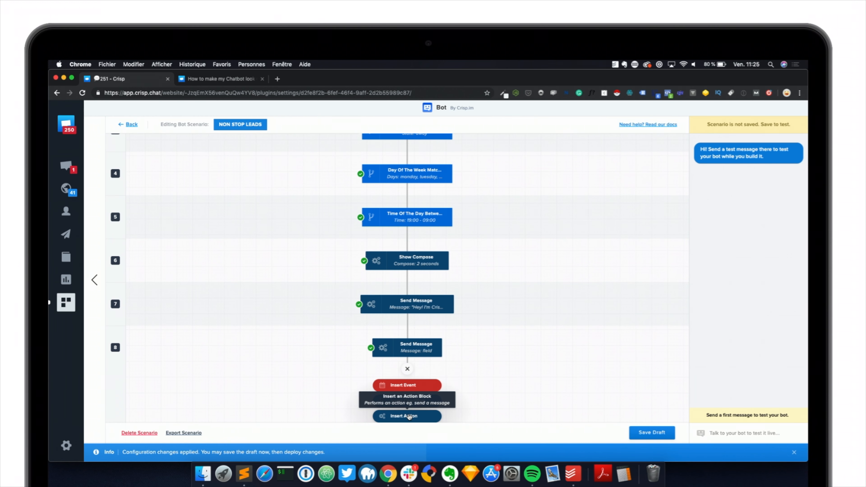
left_click(406, 385)
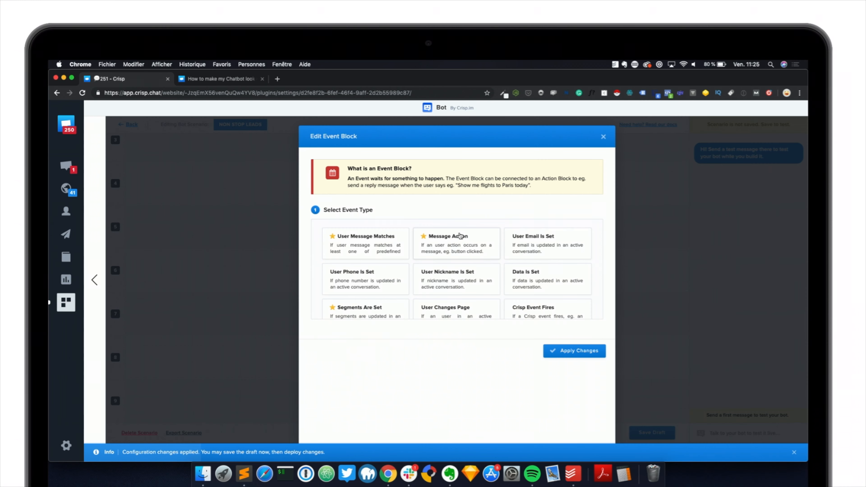
left_click(450, 271)
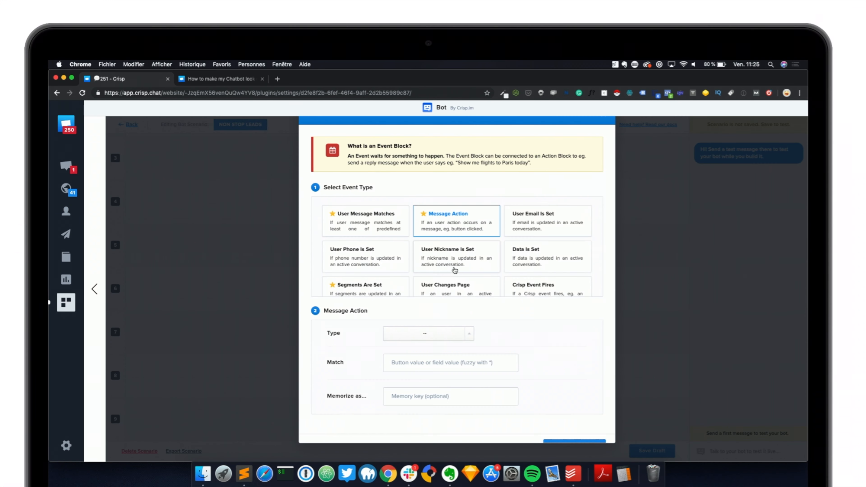
left_click(429, 342)
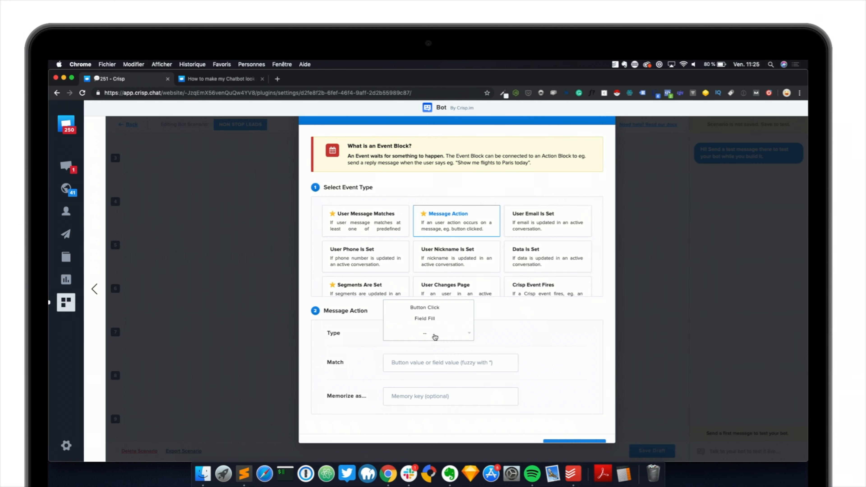
left_click(426, 320)
left_click(432, 360)
type("1")
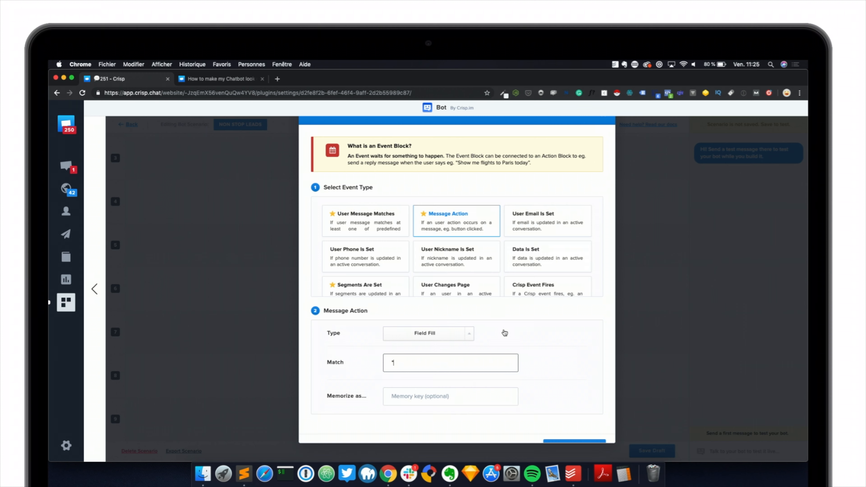
scroll(504, 333, "down", 1)
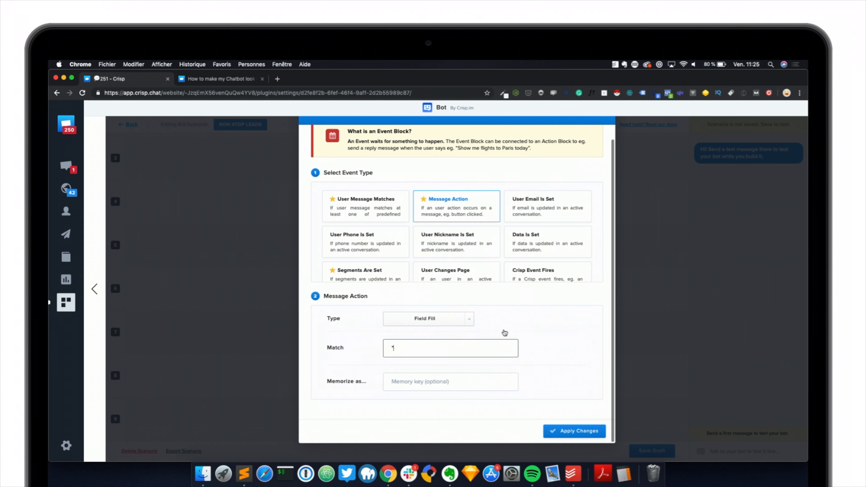
left_click(440, 383)
type("email")
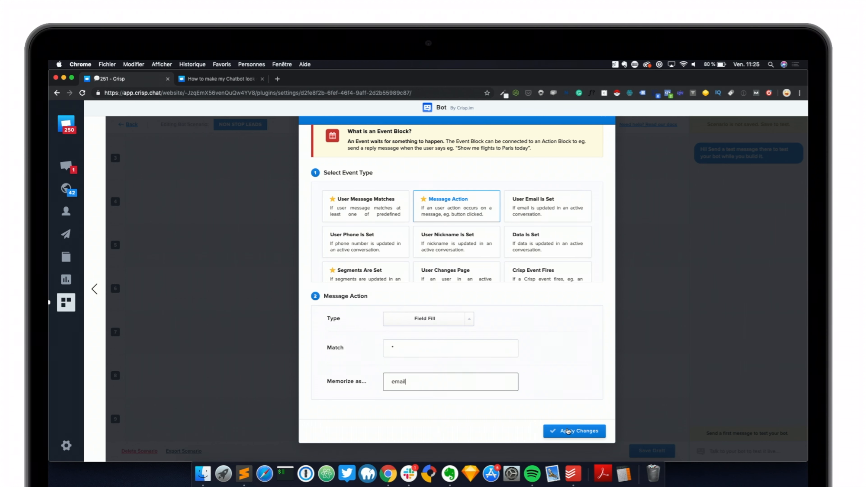
left_click(568, 431)
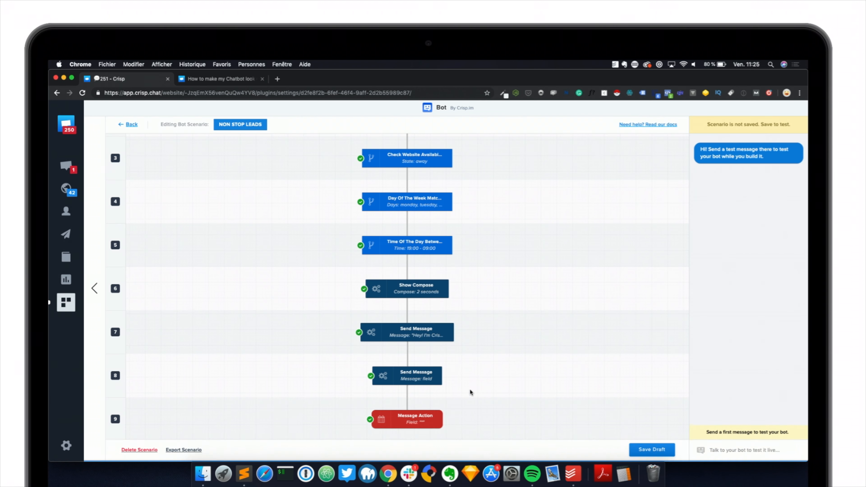
Add a Set User Email action block below the Message Action event, reading from memory key email, and save the scenario draft
scroll(413, 402, "down", 1)
left_click(409, 410)
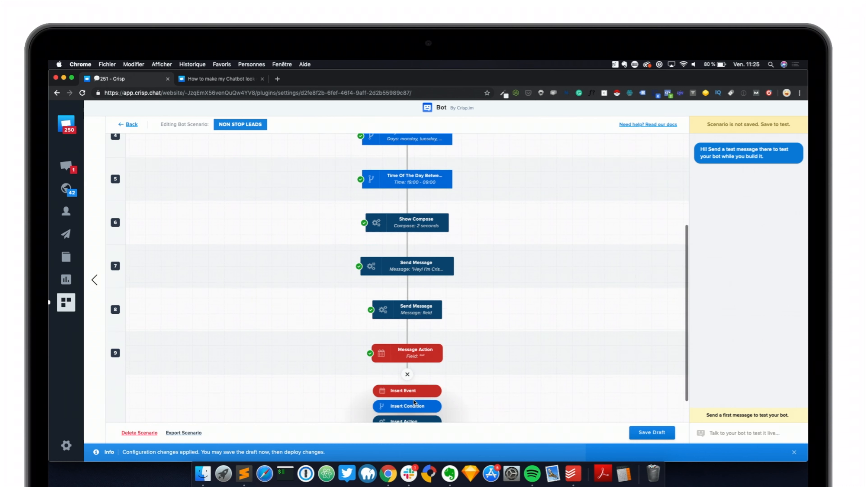
scroll(411, 412, "down", 3)
left_click(411, 412)
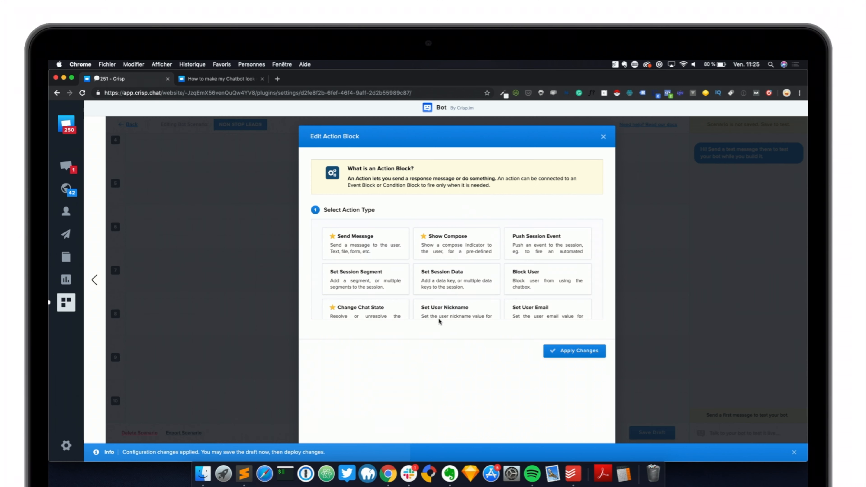
scroll(470, 300, "down", 2)
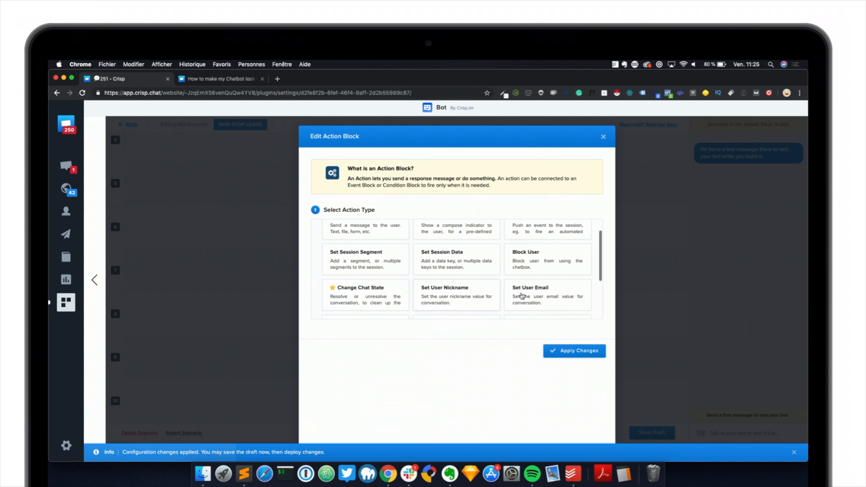
left_click(539, 298)
left_click(420, 377)
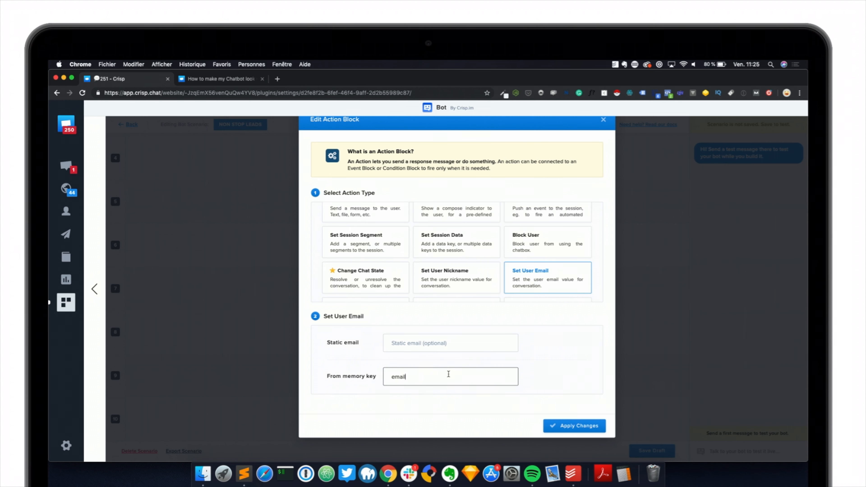
left_click(582, 426)
left_click(651, 432)
scroll(556, 339, "down", 1)
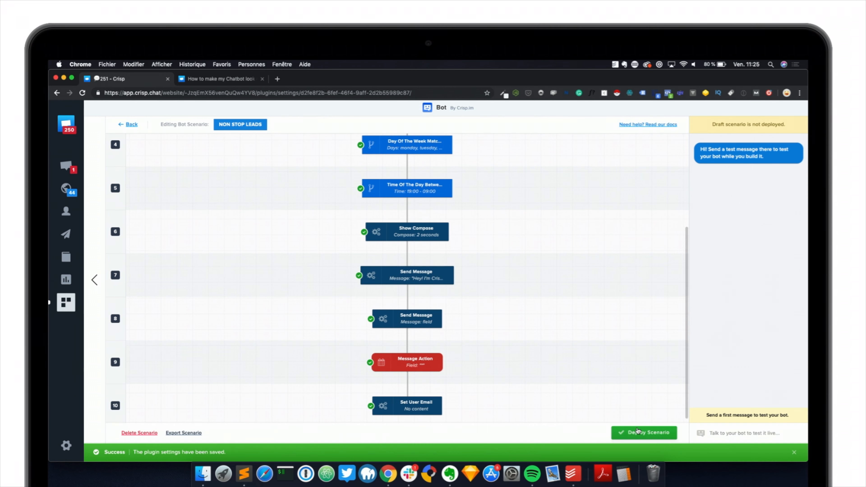